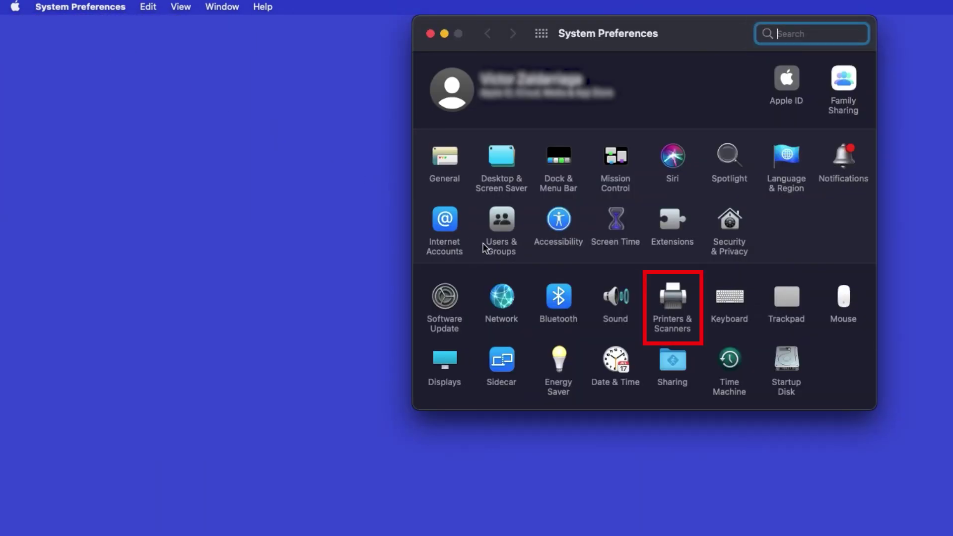
Add the Brother MFC-J1215W (AirPrint) from Printers & Scanners so it lists as Idle.
left_click(678, 302)
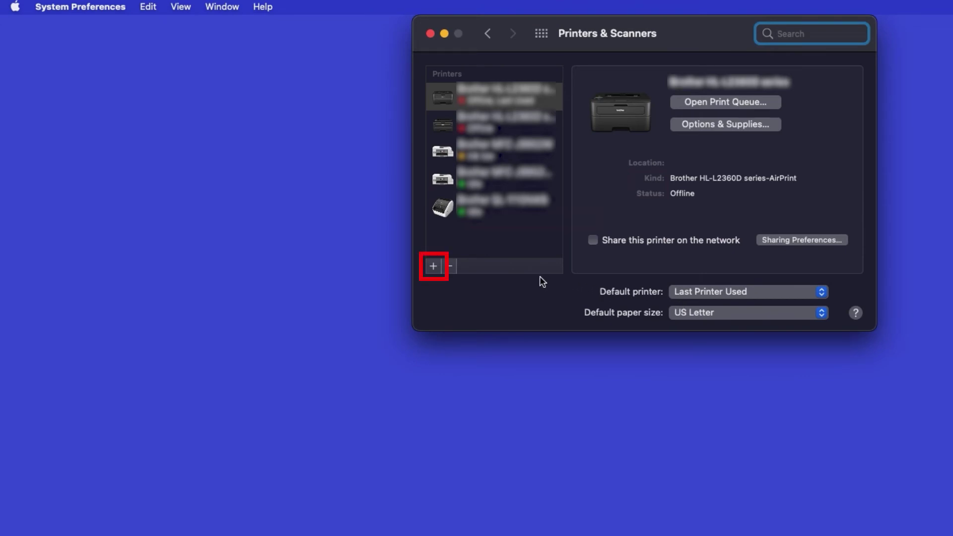
left_click(439, 268)
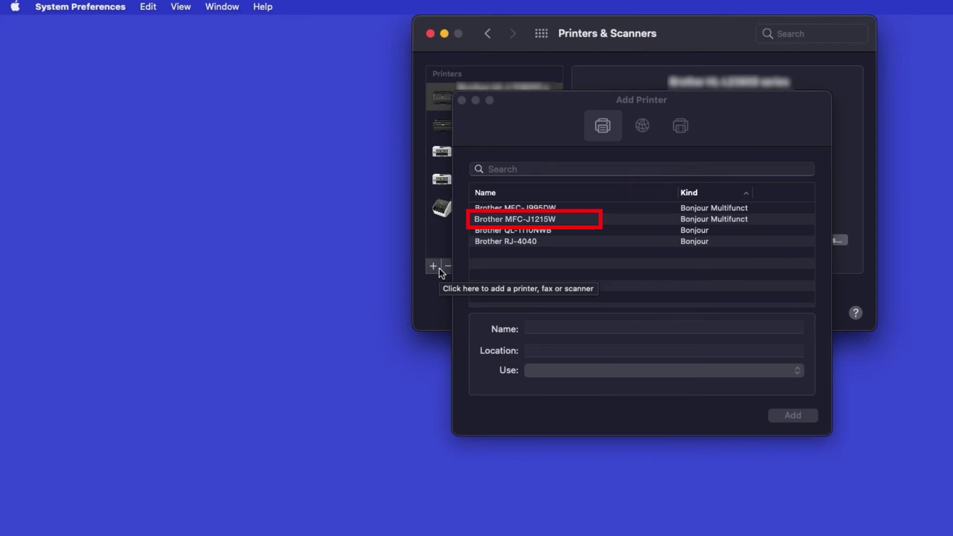
left_click(606, 219)
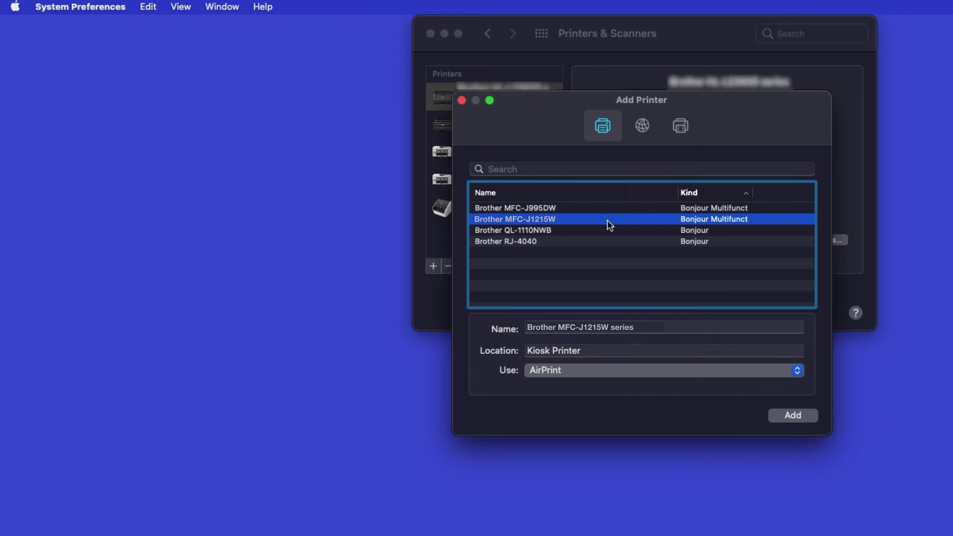
left_click(804, 413)
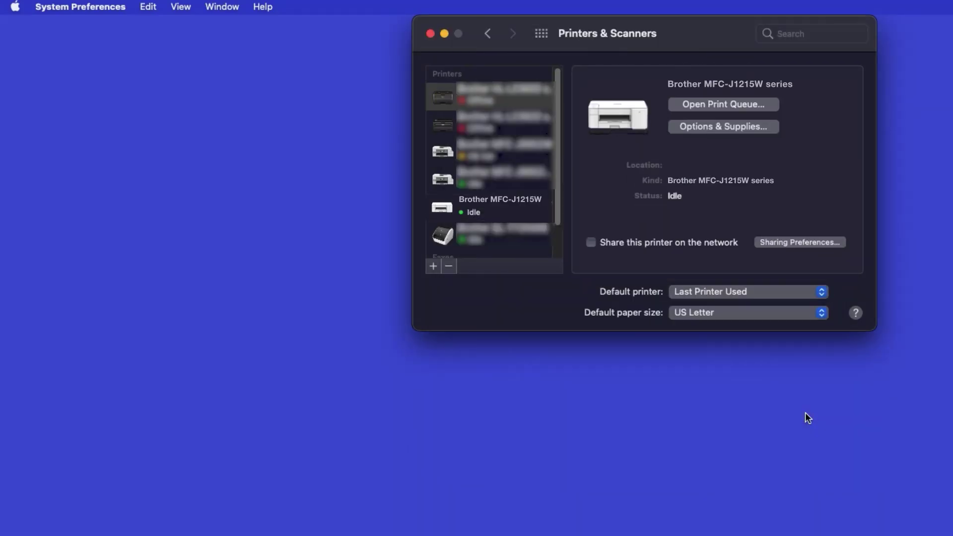
Leave the MFC-J1215W listed as Idle and make Finder the active application.
left_click(805, 413)
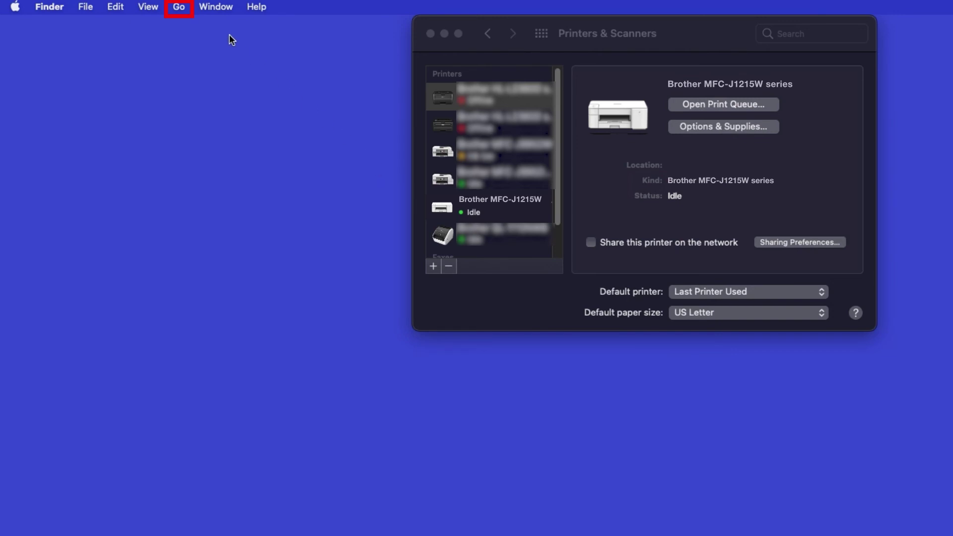
Launch the App Store from Finder's Applications folder via Go > Applications.
left_click(184, 14)
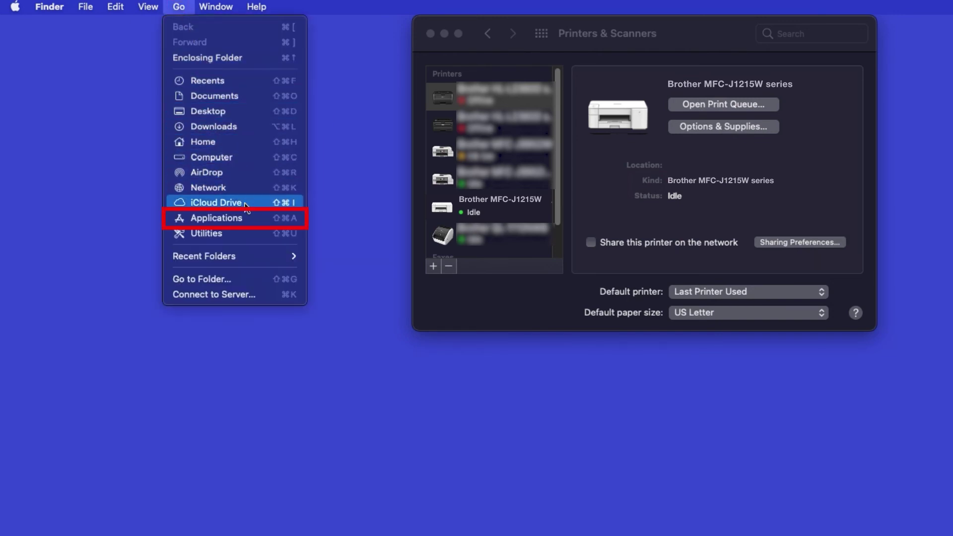
left_click(216, 218)
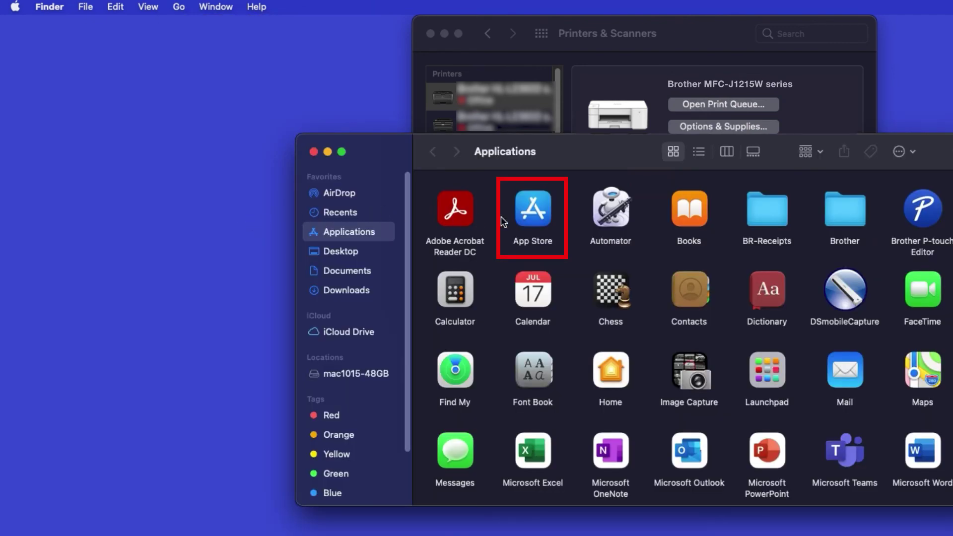
double_click(547, 217)
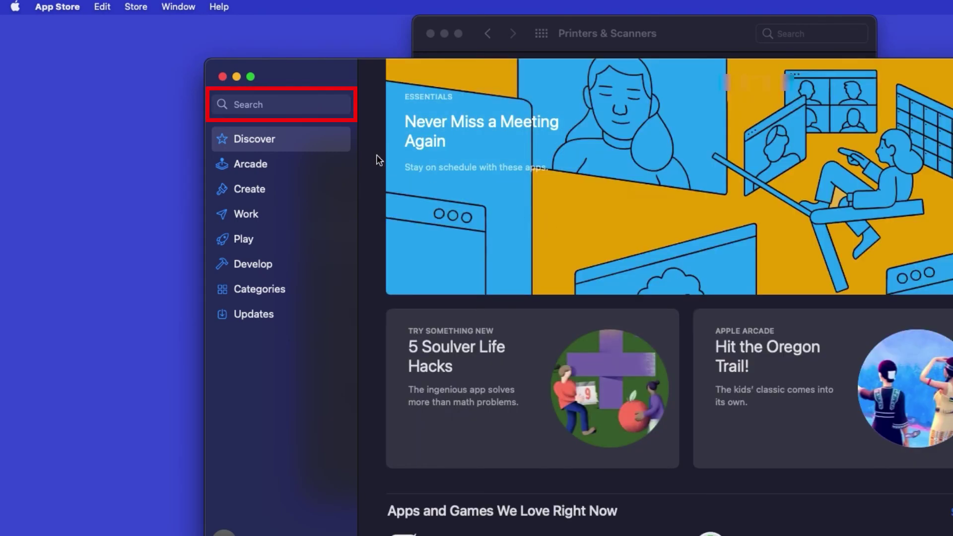
Search 'brother iprint&scan', download the app and launch it once installed.
left_click(331, 108)
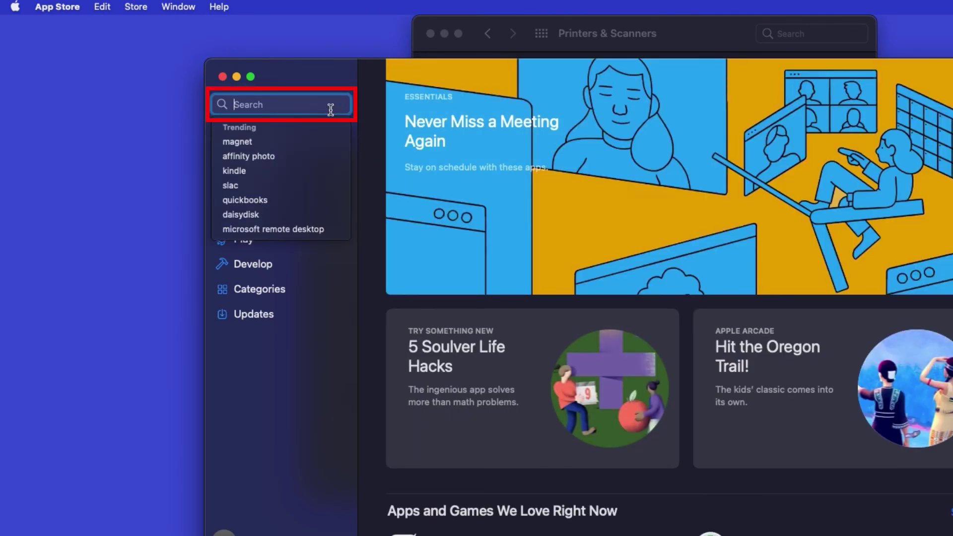
type("brother iprint&s")
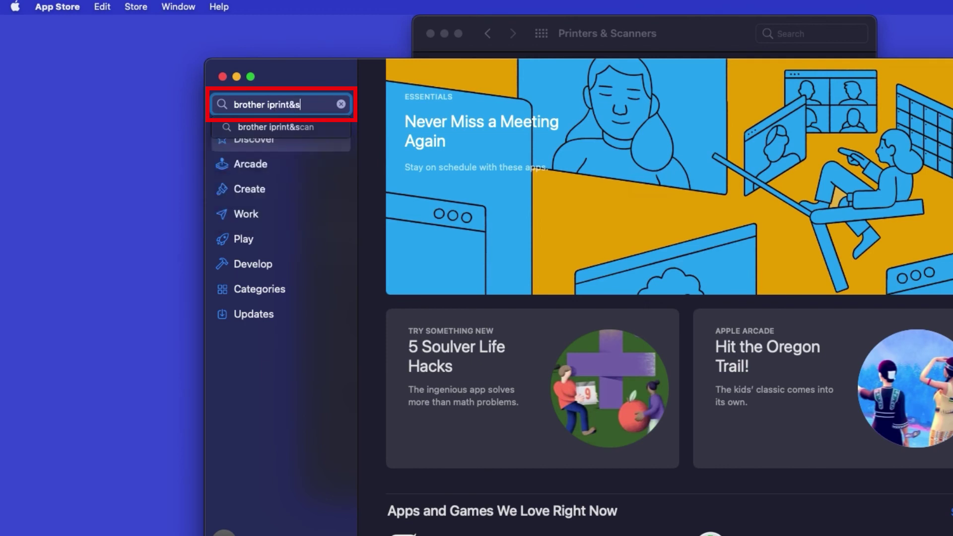
type("can")
key("Return")
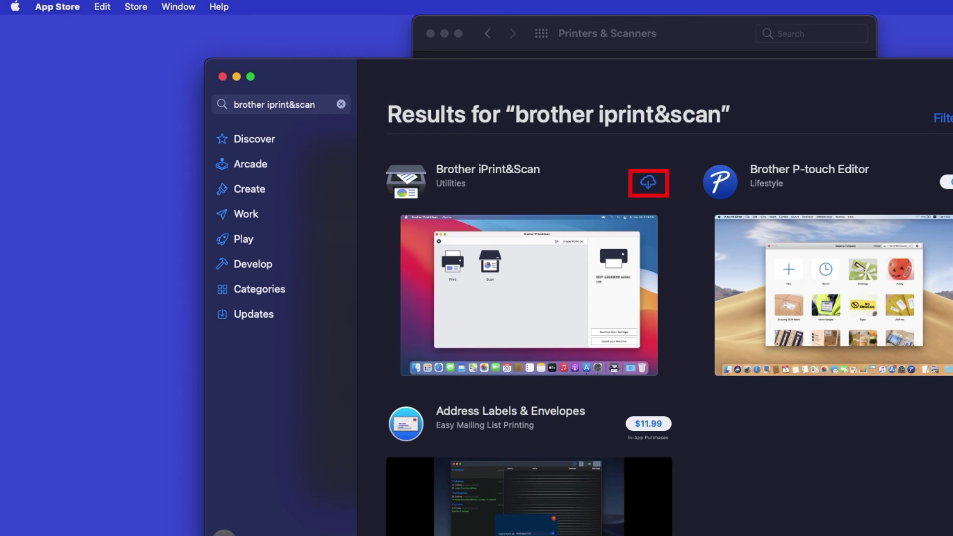
left_click(651, 184)
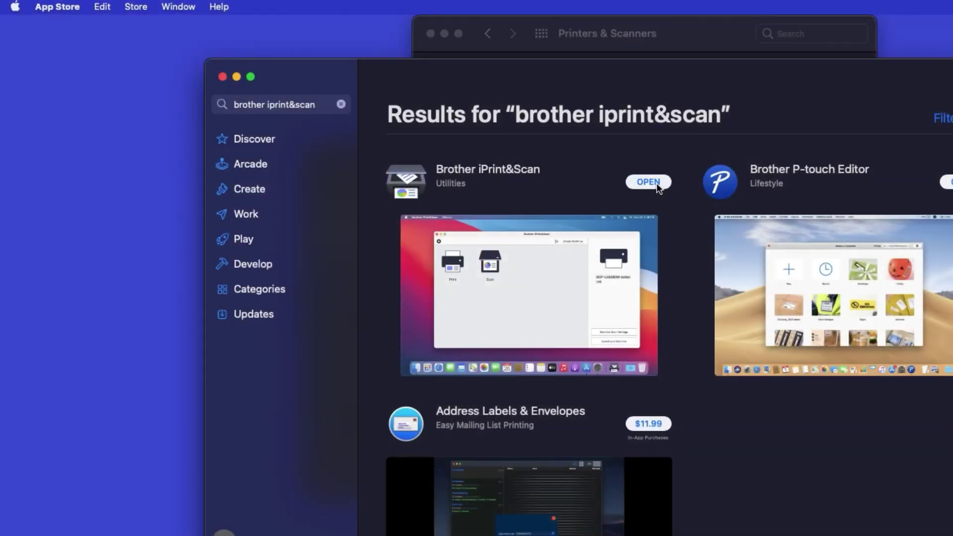
left_click(655, 185)
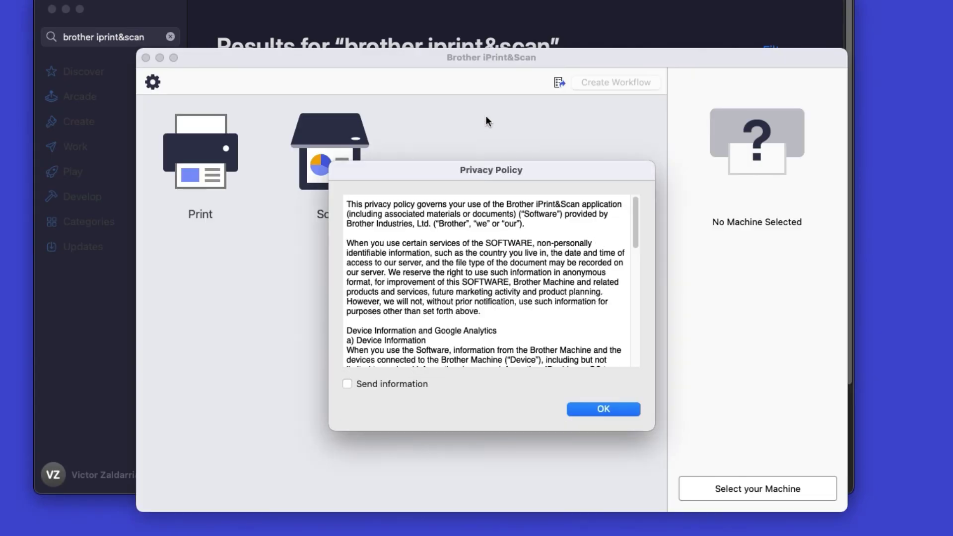
Accept the privacy policy and select the MFC-J1215W series as the machine, confirming its functions.
left_click(633, 408)
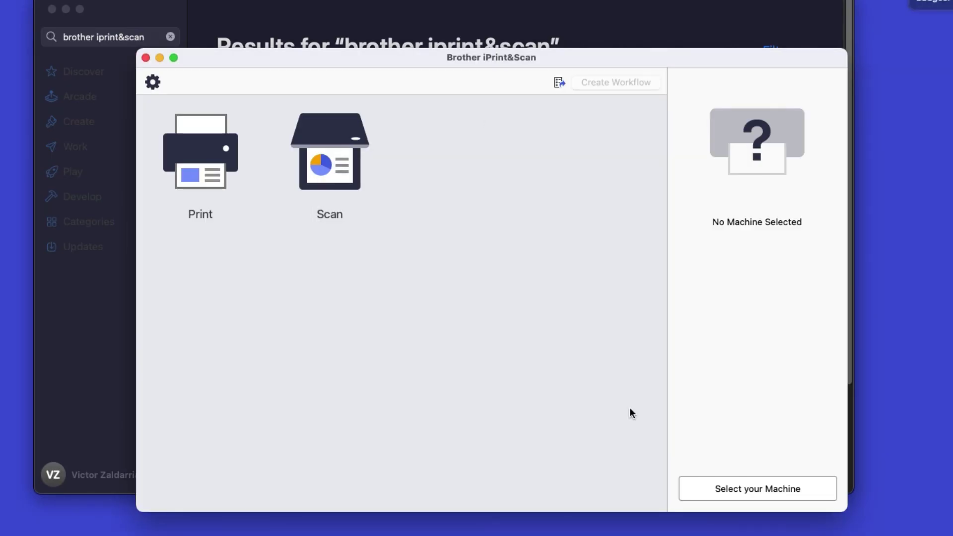
left_click(811, 489)
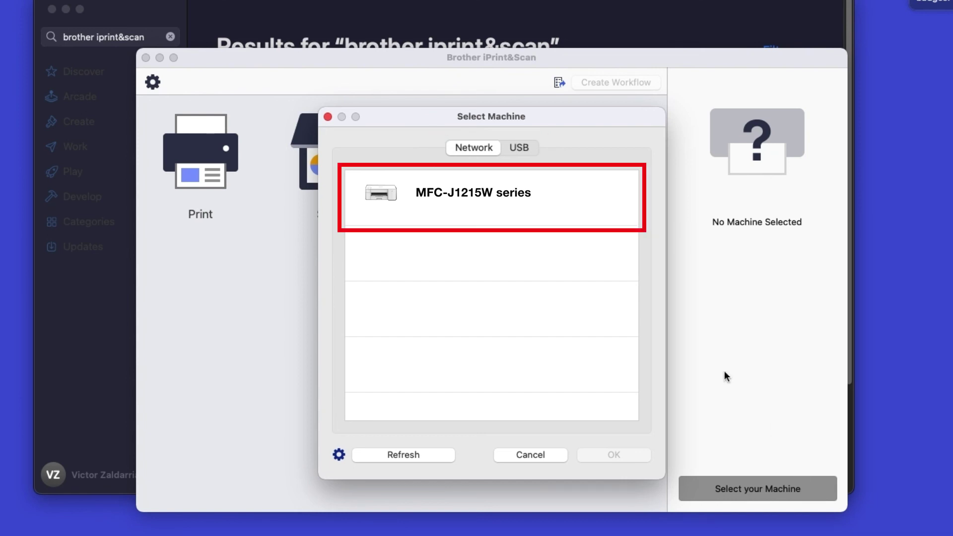
left_click(584, 205)
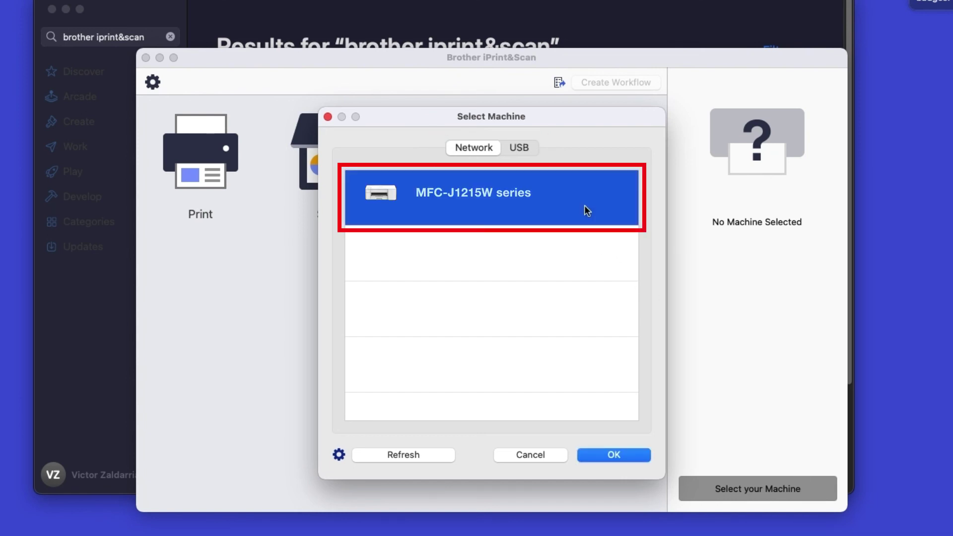
left_click(632, 454)
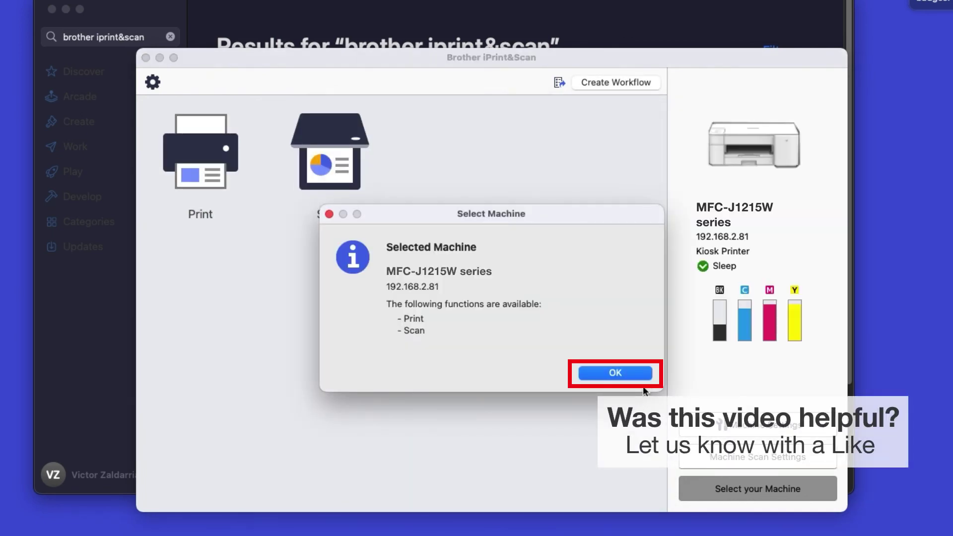
left_click(646, 377)
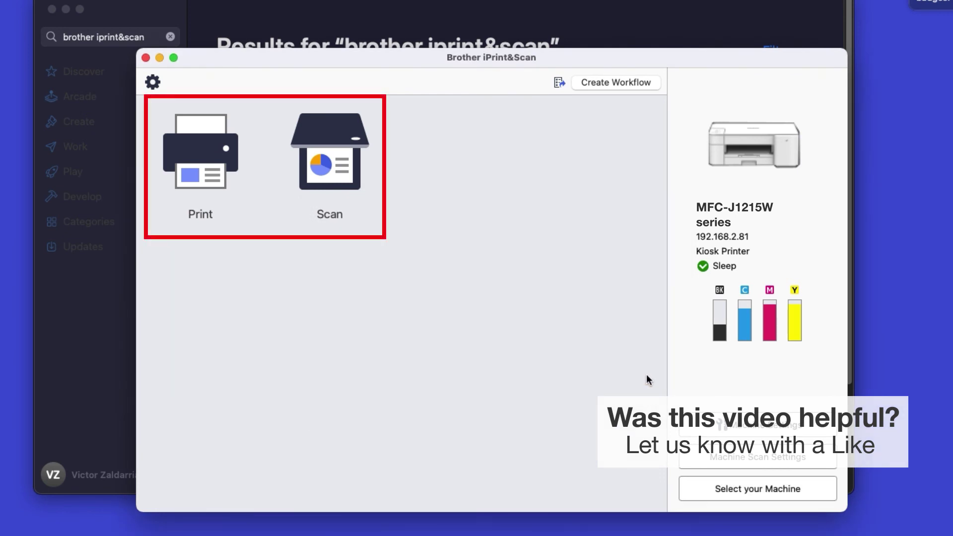